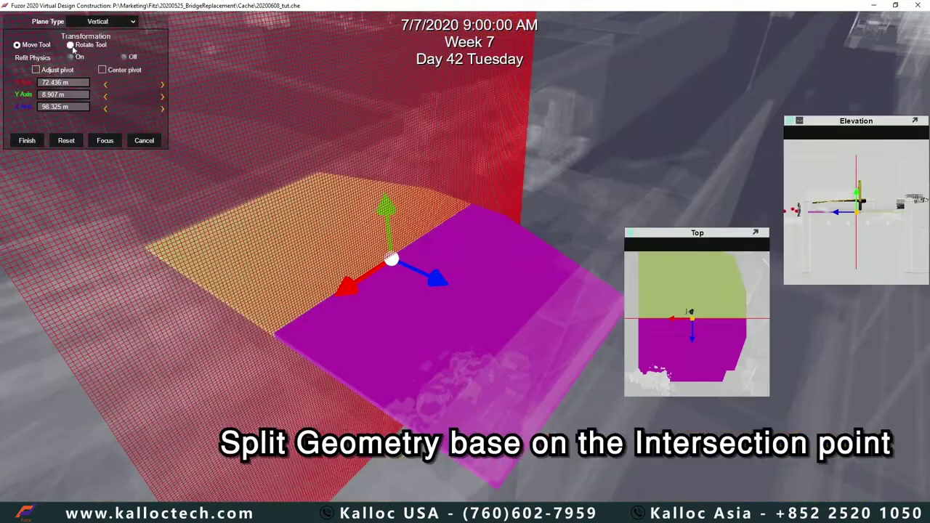
# Rotate the cutting plane and move it onto the breaker's contact point
pyautogui.click(72, 45)
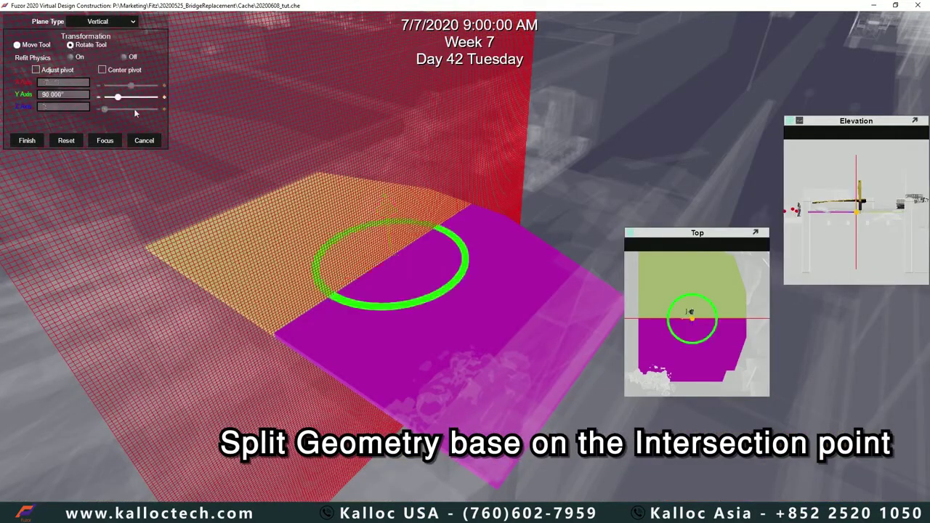
pyautogui.moveTo(413, 301)
pyautogui.mouseDown()
pyautogui.moveTo(446, 236)
pyautogui.moveTo(397, 235)
pyautogui.moveTo(385, 255)
pyautogui.mouseUp()
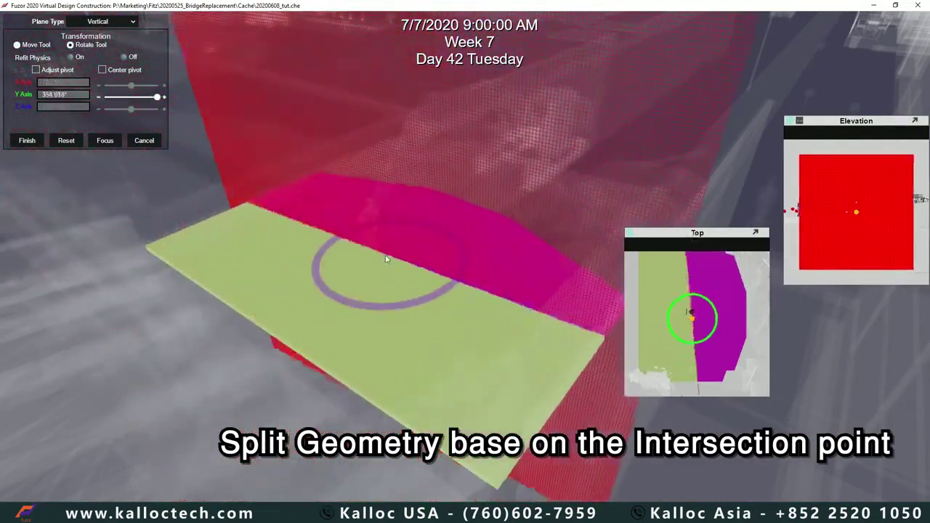
pyautogui.click(27, 48)
pyautogui.moveTo(673, 290)
pyautogui.mouseDown()
pyautogui.moveTo(685, 306)
pyautogui.moveTo(701, 291)
pyautogui.mouseUp()
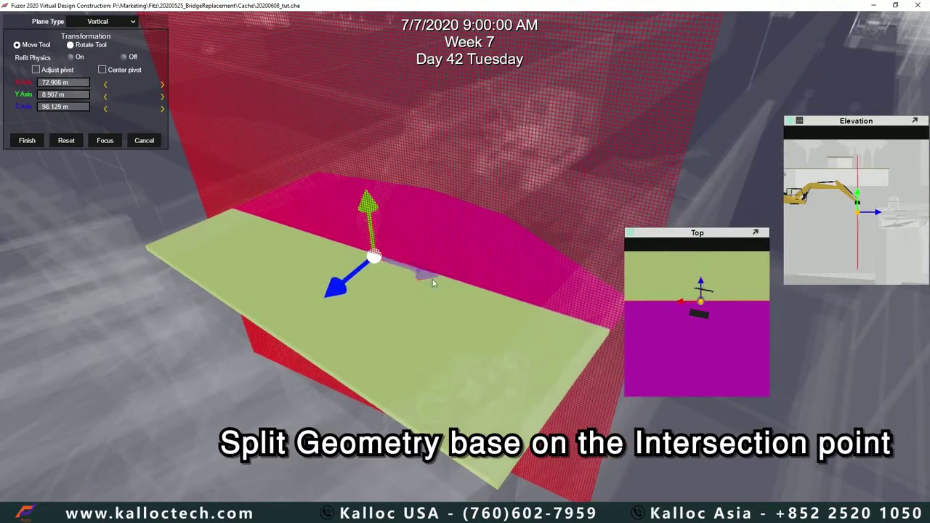
pyautogui.scroll(5, 322, 233)
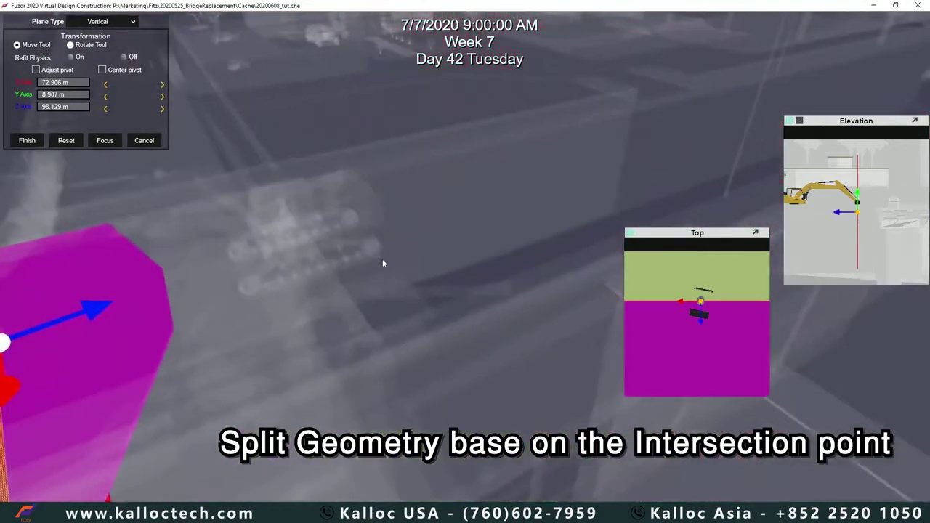
pyautogui.scroll(-3, 303, 295)
pyautogui.scroll(-2, 299, 292)
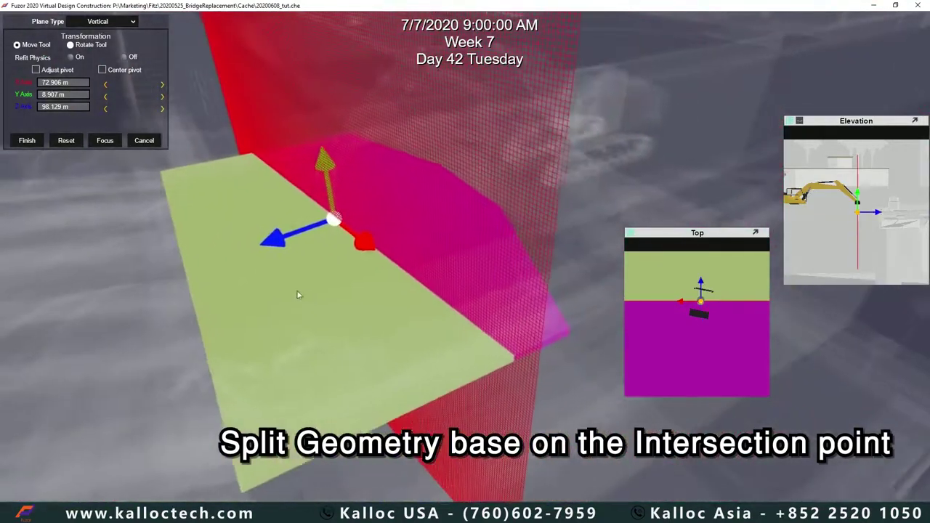
# Give the cutting plane a custom orientation, sliding it along X and turning it vertically
pyautogui.click(27, 140)
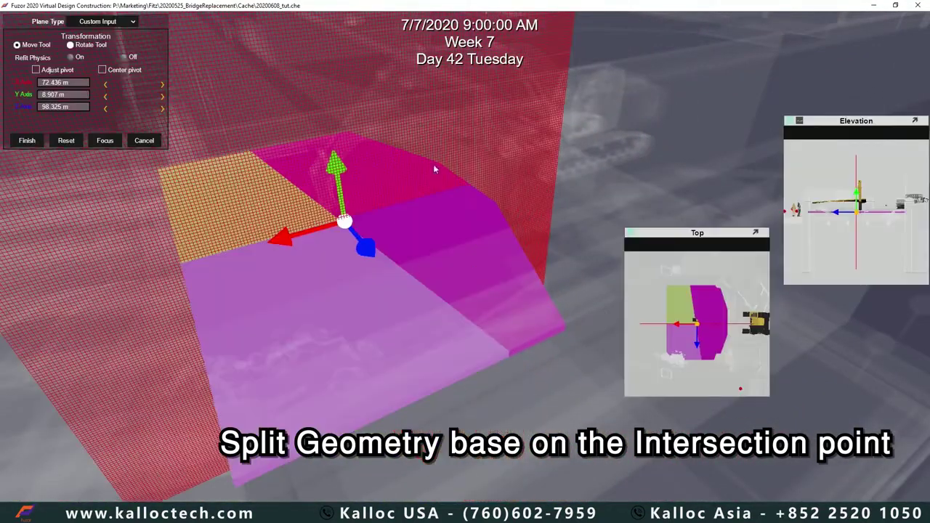
pyautogui.scroll(3, 702, 305)
pyautogui.moveTo(683, 335); pyautogui.dragTo(673, 334)
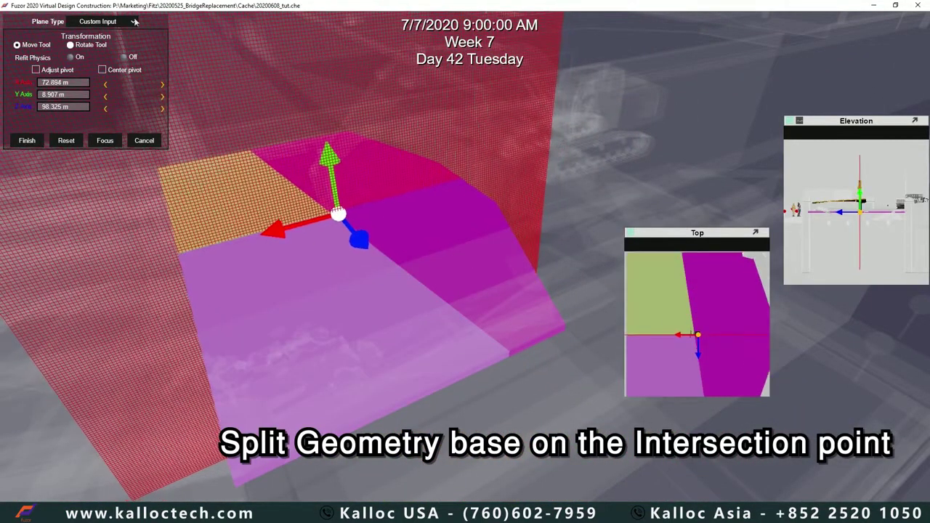
pyautogui.click(70, 45)
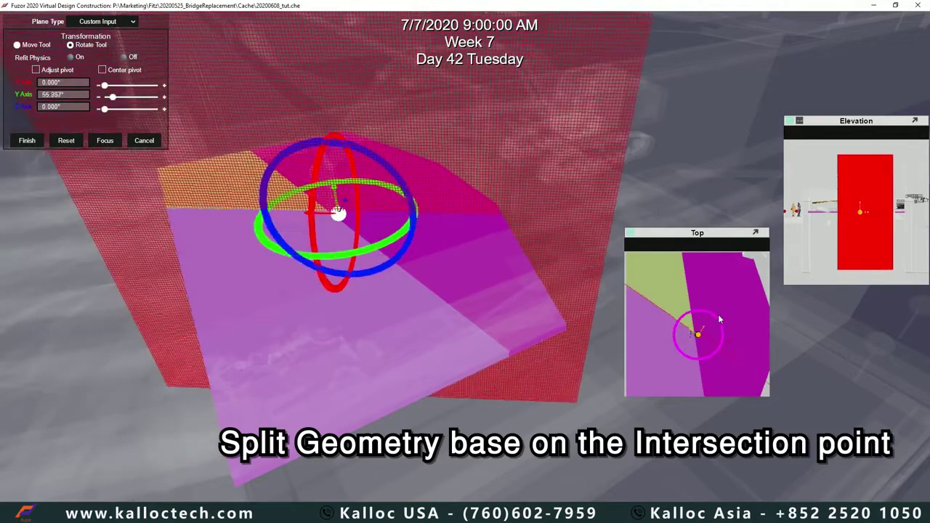
pyautogui.moveTo(718, 314); pyautogui.dragTo(714, 327)
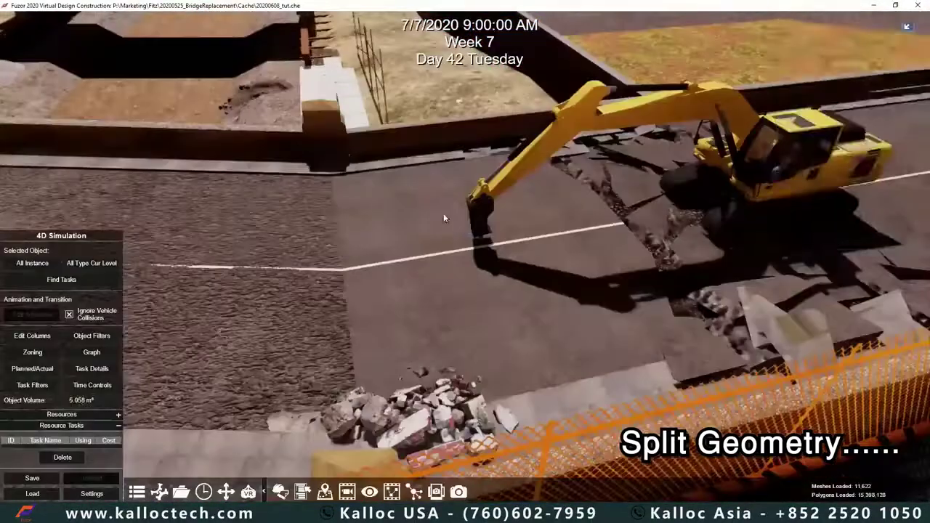
# Select the split road fragments around the breaker to inspect them, picking out large pieces
pyautogui.keyDown('ctrl'); pyautogui.click(488, 250); pyautogui.keyUp('ctrl')
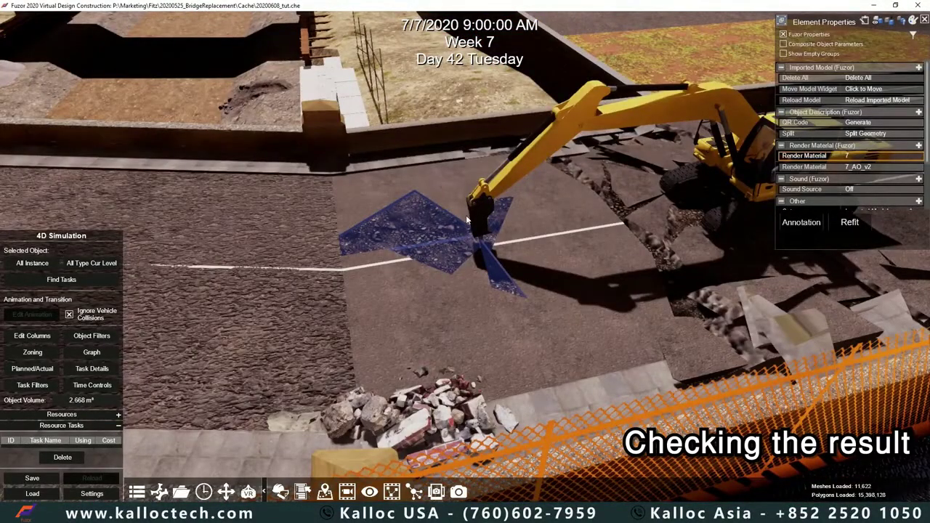
pyautogui.keyDown('ctrl'); pyautogui.click(480, 163); pyautogui.keyUp('ctrl')
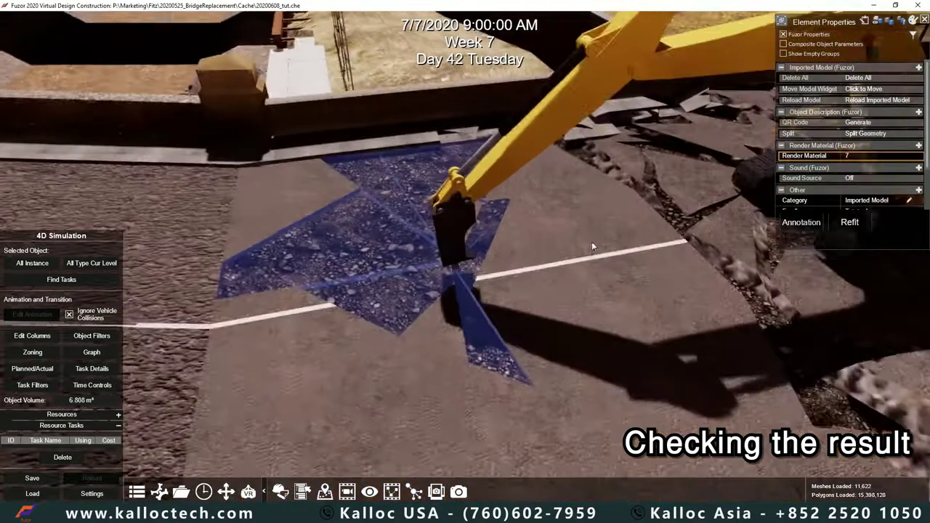
pyautogui.scroll(5, 591, 242)
pyautogui.keyDown('ctrl'); pyautogui.click(500, 263); pyautogui.keyUp('ctrl')
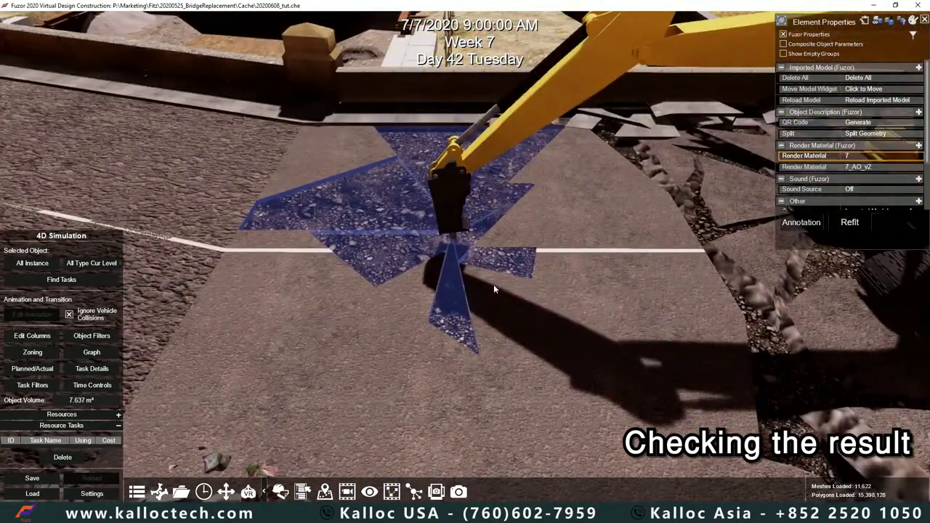
pyautogui.keyDown('ctrl'); pyautogui.click(401, 305); pyautogui.keyUp('ctrl')
pyautogui.scroll(-5, 395, 290)
pyautogui.click(419, 331)
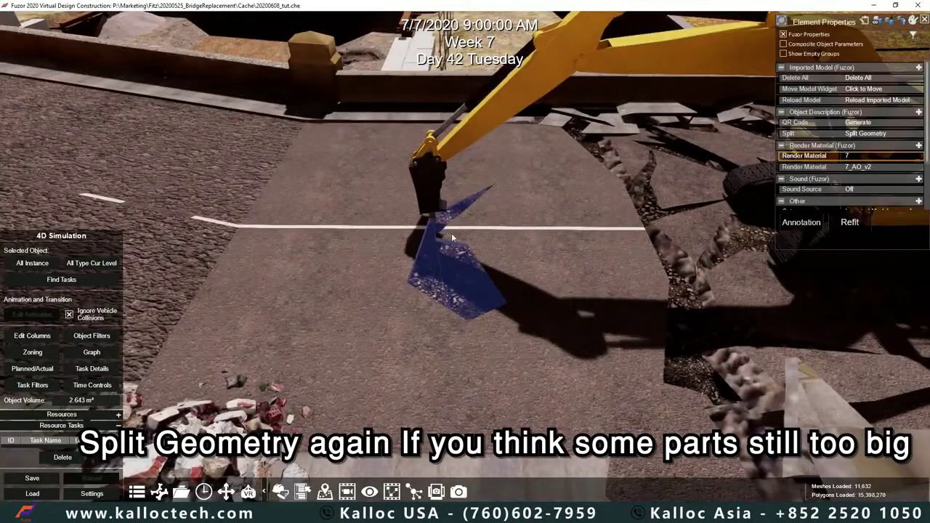
pyautogui.keyDown('ctrl'); pyautogui.click(453, 180); pyautogui.keyUp('ctrl')
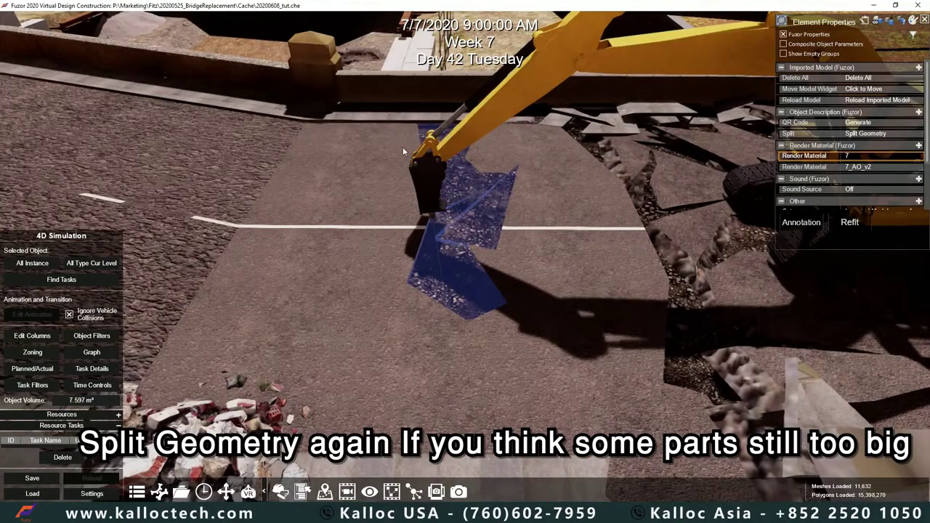
# Select all the broken road slab pieces
pyautogui.keyDown('ctrl'); pyautogui.click(366, 147); pyautogui.keyUp('ctrl')
pyautogui.keyDown('ctrl'); pyautogui.click(335, 240); pyautogui.keyUp('ctrl')
pyautogui.keyDown('ctrl'); pyautogui.click(362, 331); pyautogui.keyUp('ctrl')
pyautogui.keyDown('ctrl'); pyautogui.click(558, 331); pyautogui.keyUp('ctrl')
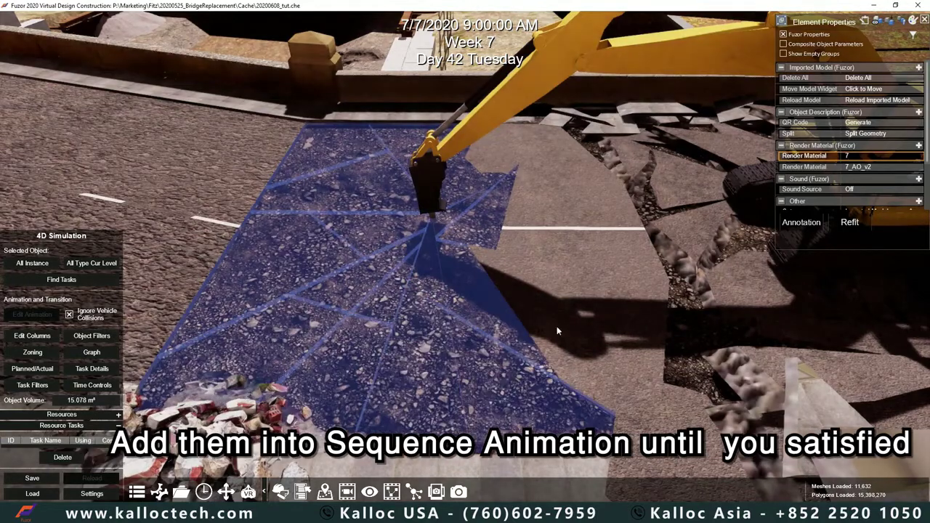
pyautogui.keyDown('ctrl'); pyautogui.click(546, 172); pyautogui.keyUp('ctrl')
# Create the 'Shatter Tut Video' sequence animation, match the excavator arm pose, and insert a key frame
pyautogui.click(391, 493)
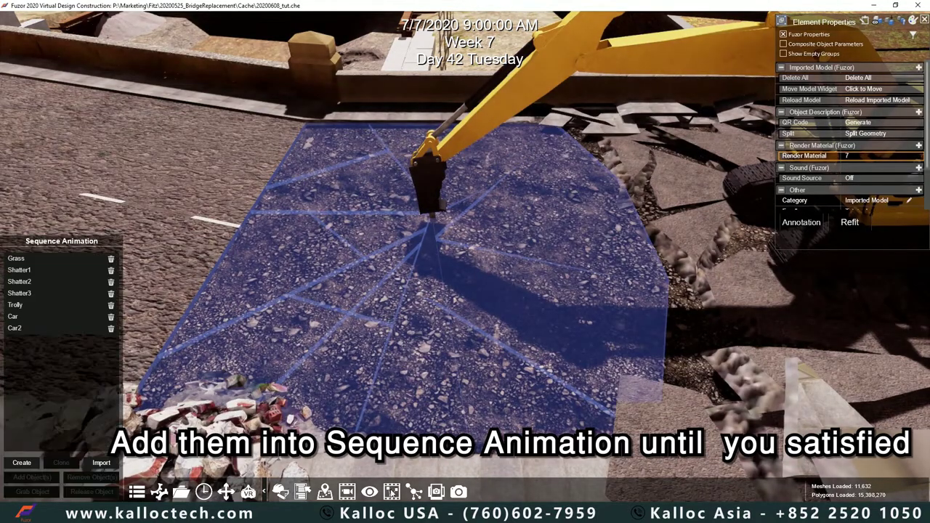
pyautogui.click(29, 460)
pyautogui.write('Shatter Tut')
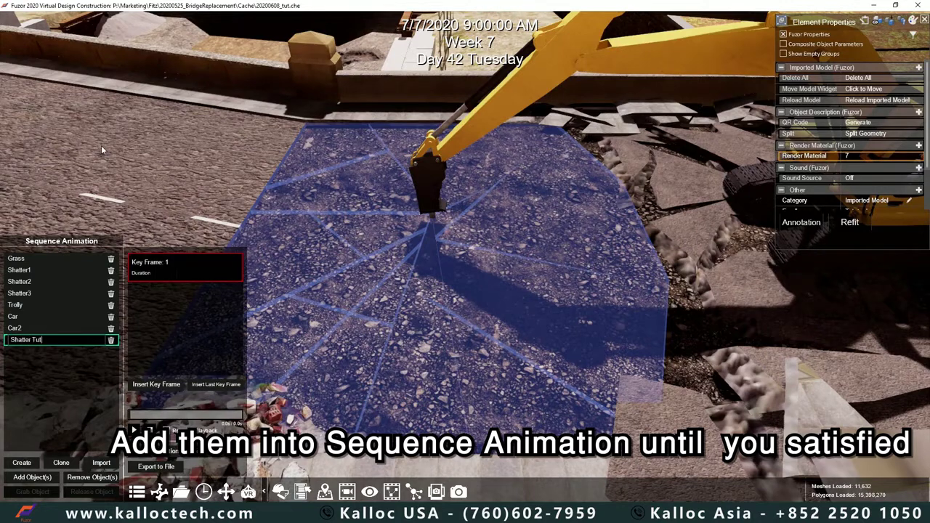
pyautogui.write('Video')
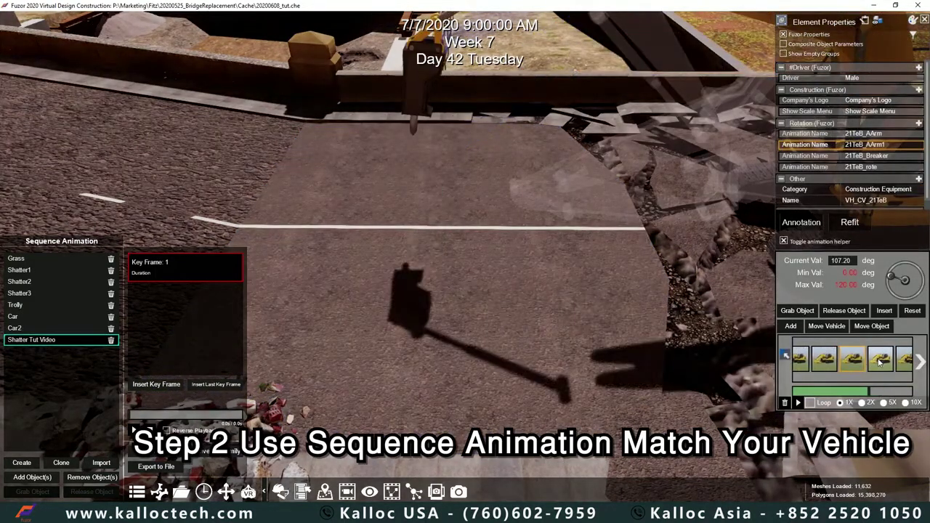
pyautogui.click(880, 364)
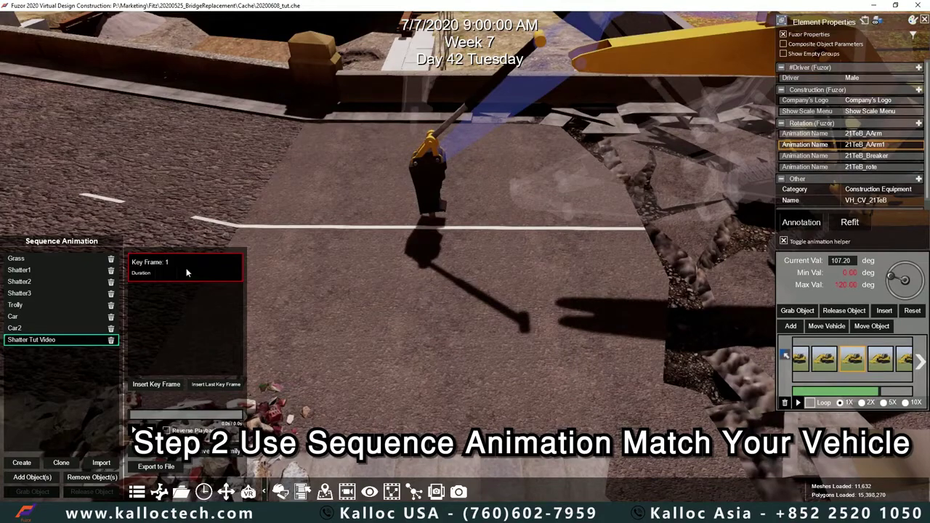
pyautogui.click(150, 387)
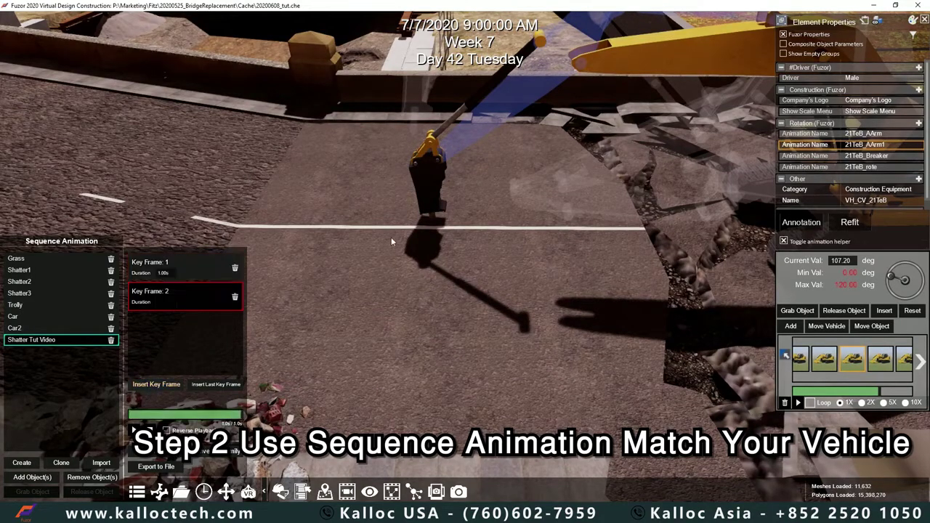
pyautogui.click(432, 228)
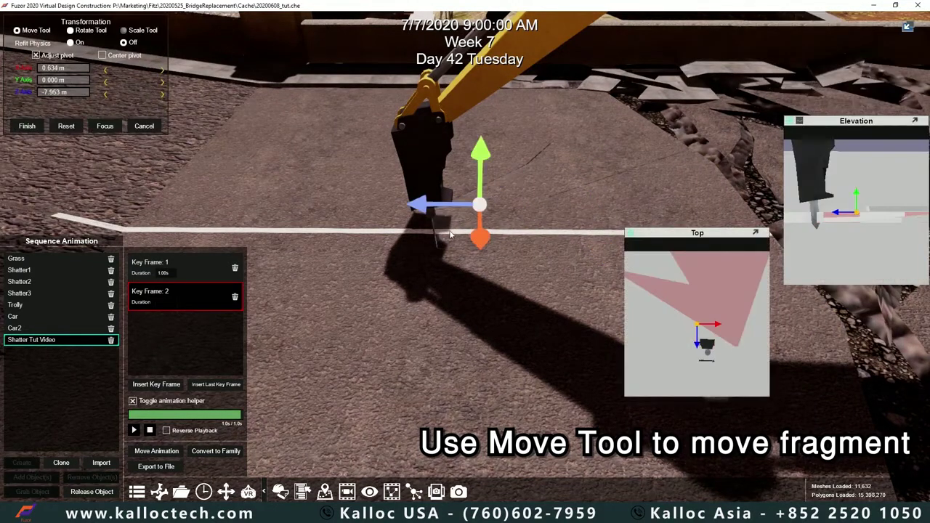
# Shift and tilt the fragment under the breaker and move its large neighbour away
pyautogui.moveTo(449, 234); pyautogui.dragTo(439, 221)
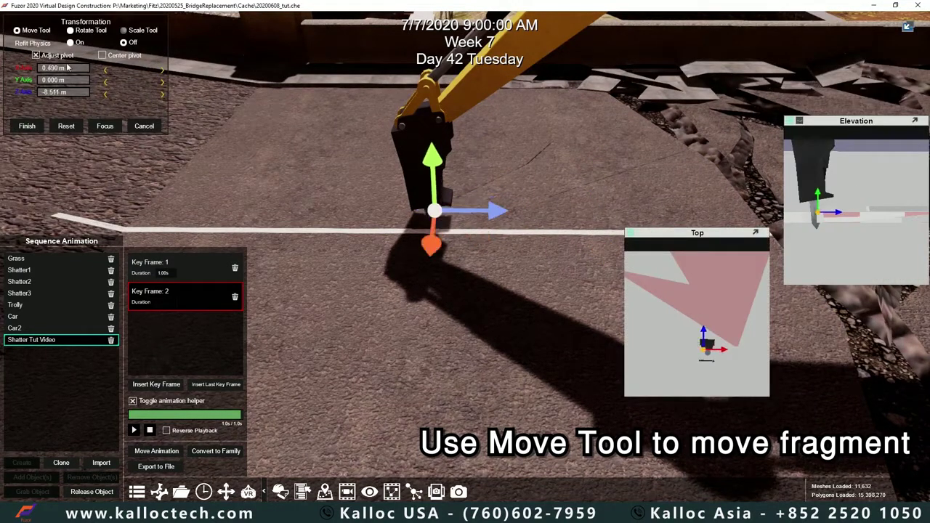
pyautogui.click(71, 31)
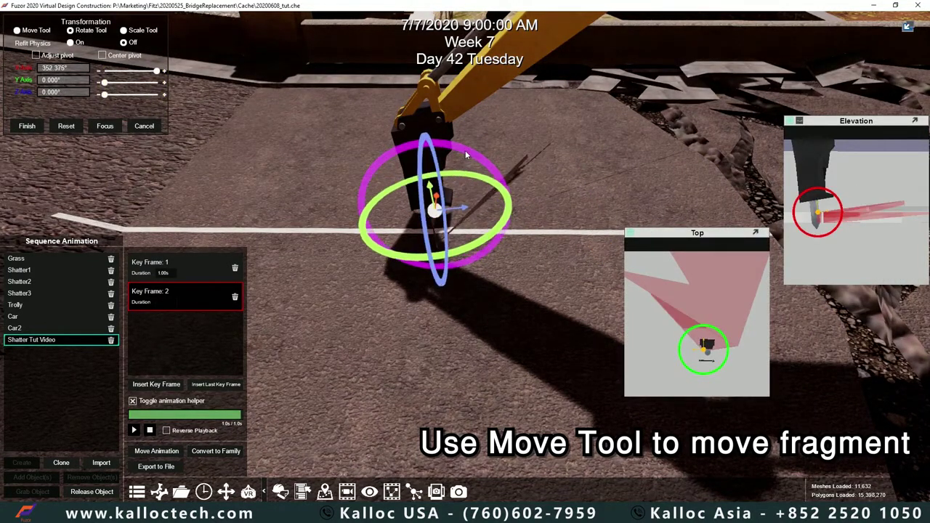
pyautogui.click(420, 237)
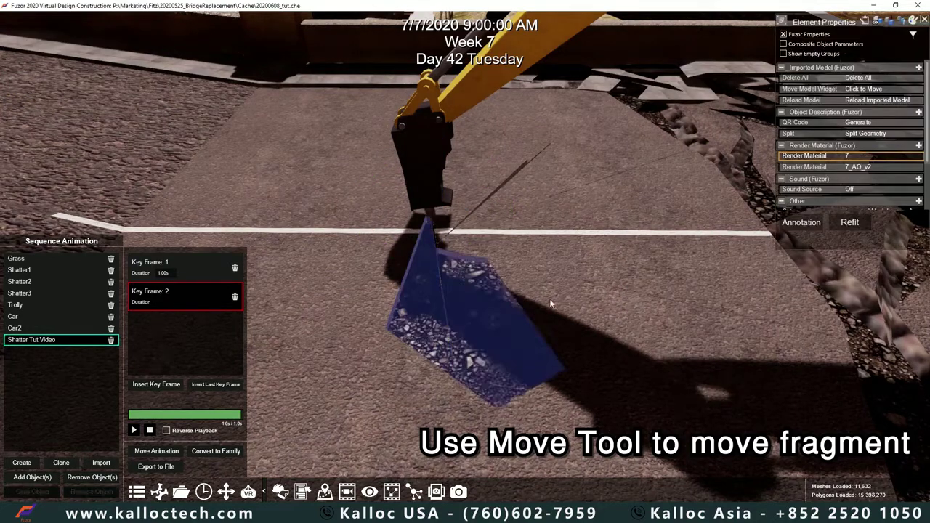
pyautogui.click(419, 365)
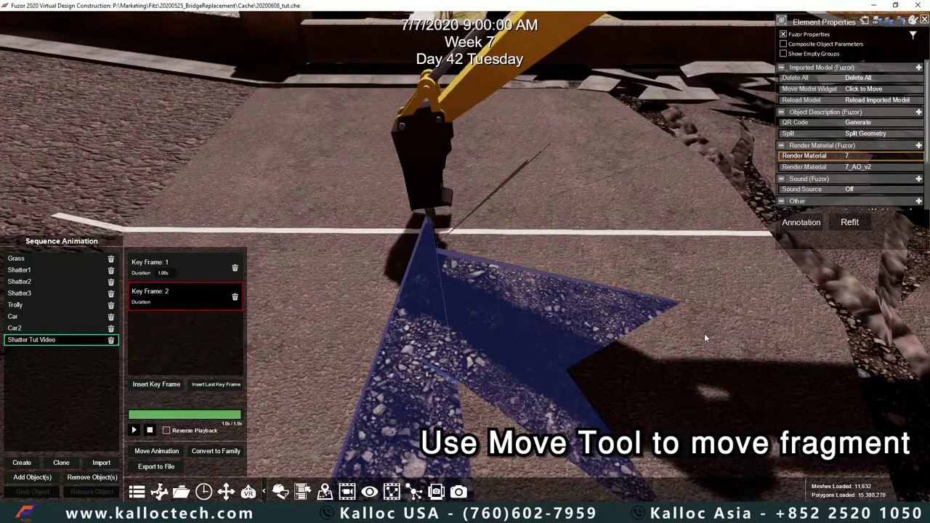
pyautogui.click(850, 223)
pyautogui.moveTo(614, 487); pyautogui.dragTo(576, 473)
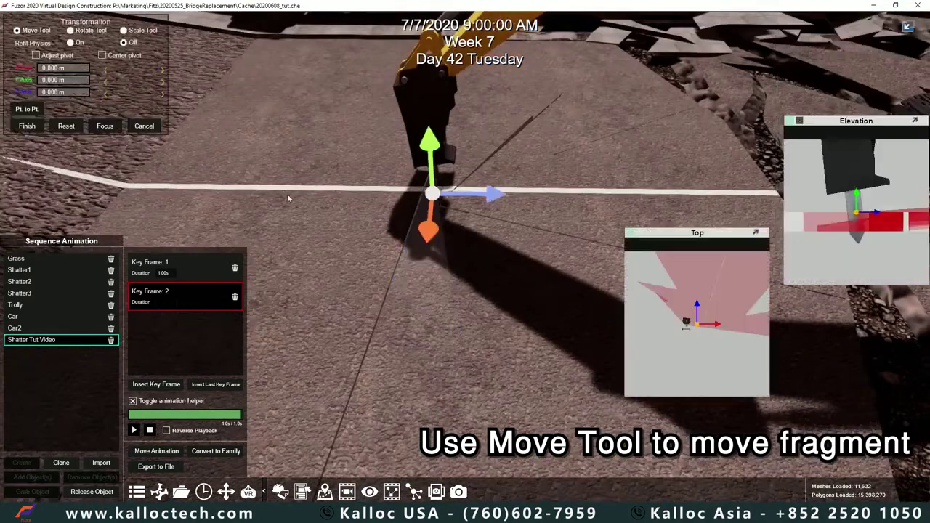
pyautogui.click(75, 31)
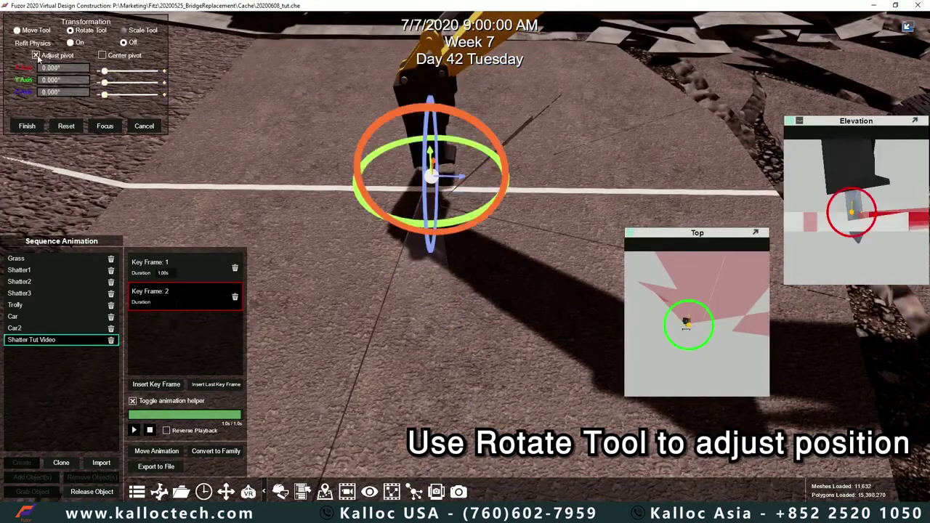
pyautogui.moveTo(424, 161); pyautogui.dragTo(424, 156)
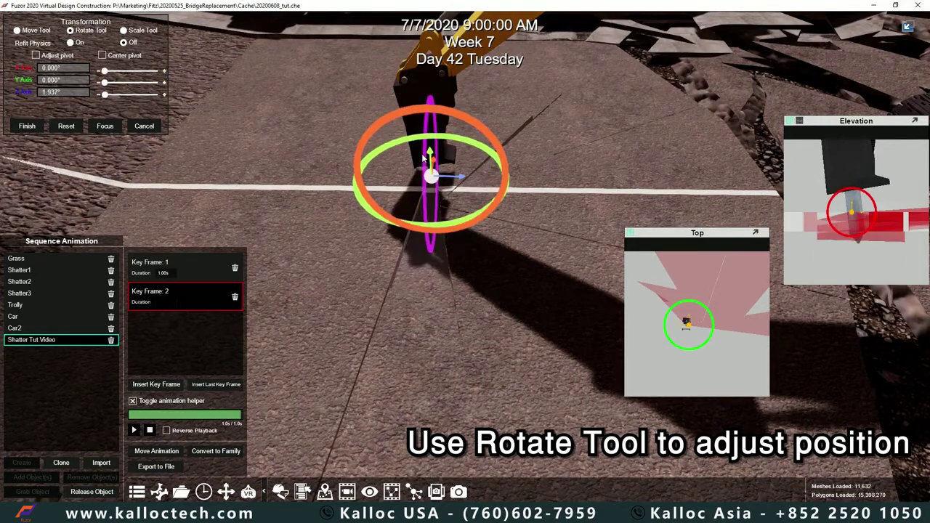
pyautogui.press('Return')
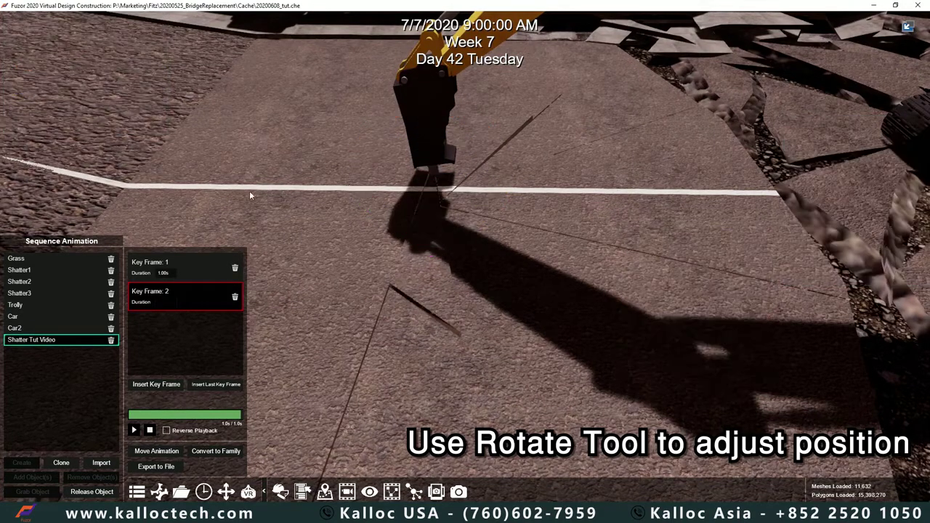
# Tip the shattered fragment near the breaker up around its X axis
pyautogui.click(397, 189)
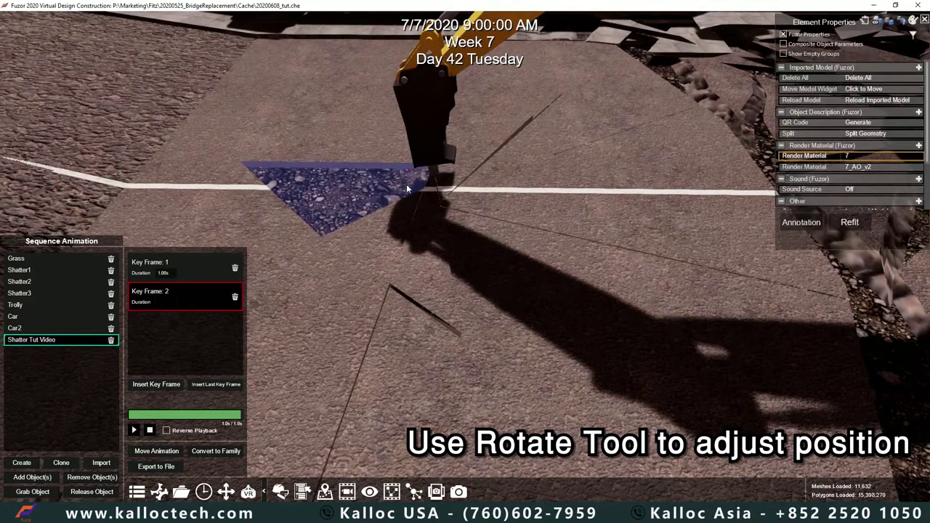
pyautogui.click(849, 224)
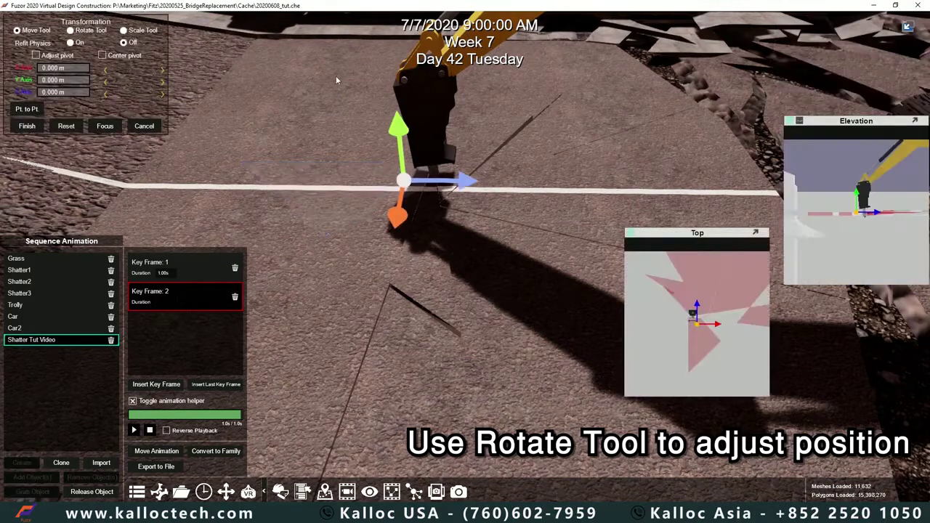
pyautogui.click(81, 33)
pyautogui.moveTo(445, 131); pyautogui.dragTo(447, 128)
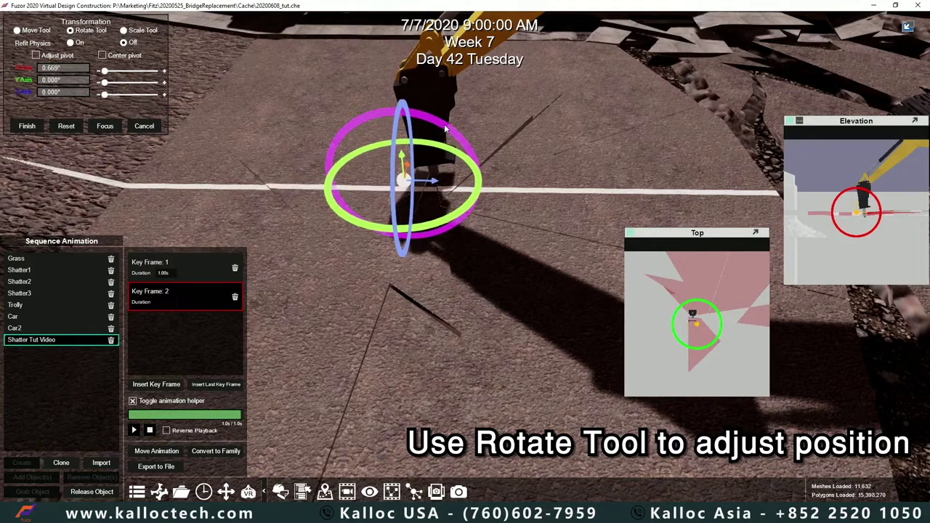
pyautogui.click(27, 126)
pyautogui.click(374, 149)
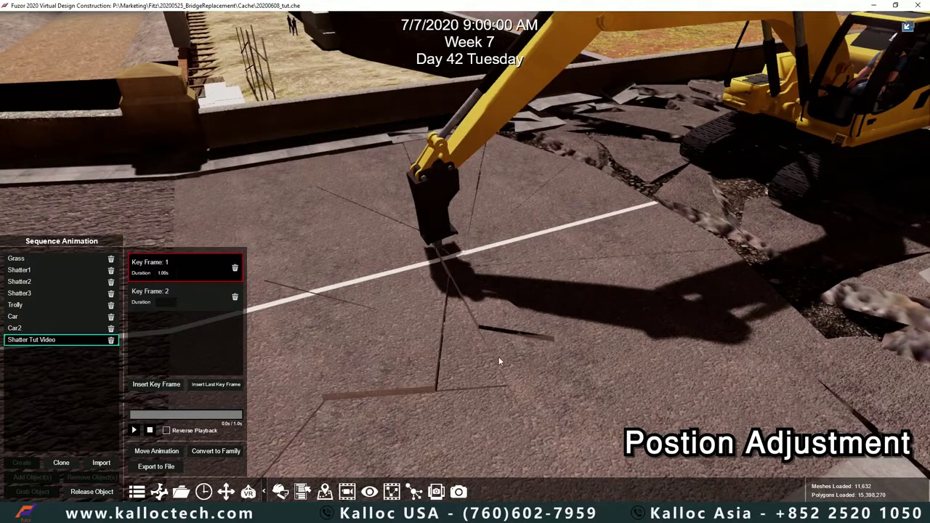
# Pose the excavator's breaker arm back on the road and insert Key Frame 3 after Key Frame 2
pyautogui.click(471, 145)
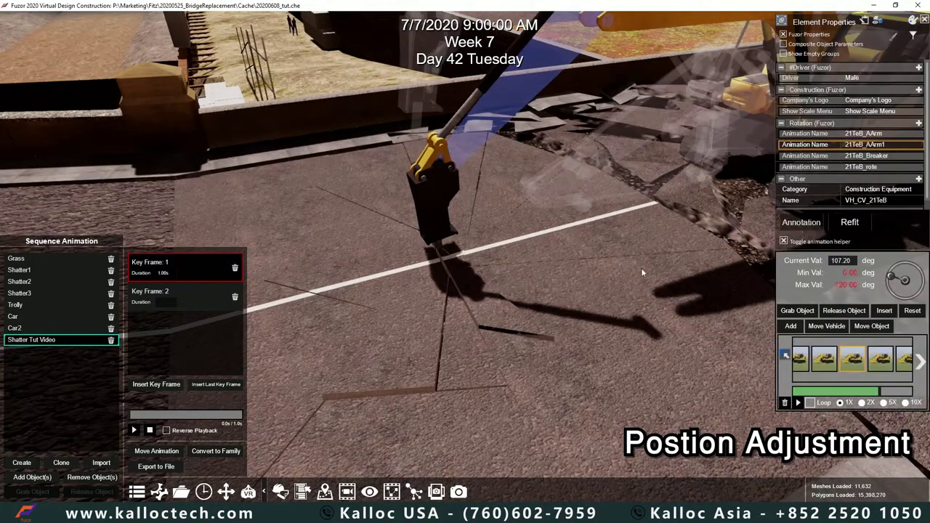
pyautogui.click(829, 363)
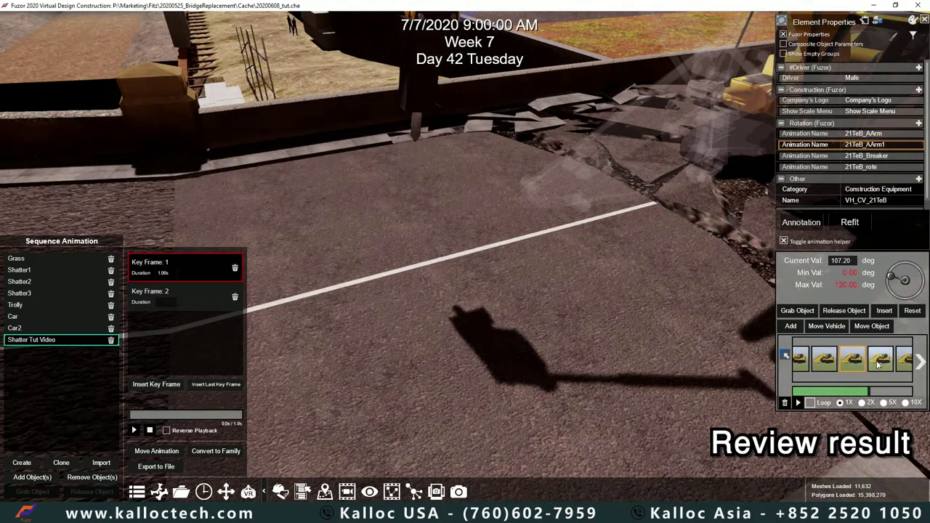
pyautogui.click(878, 366)
pyautogui.click(194, 294)
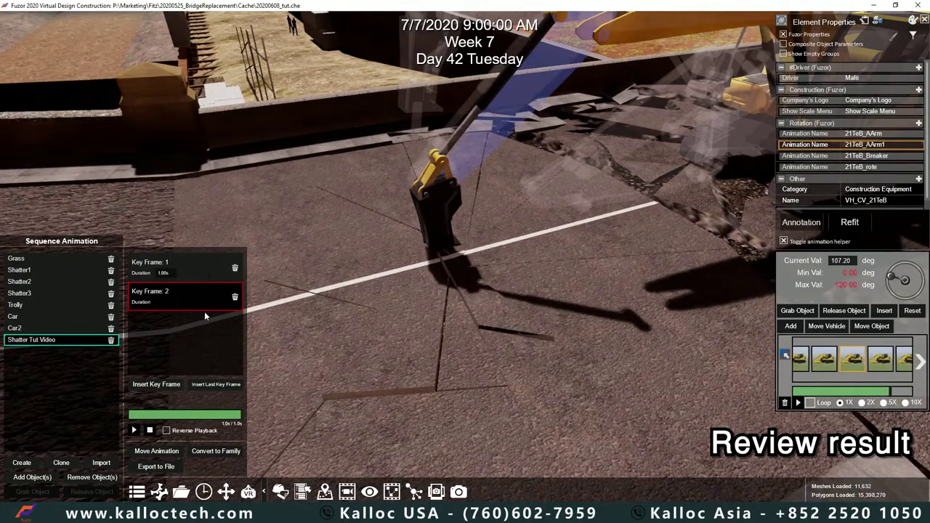
pyautogui.click(172, 385)
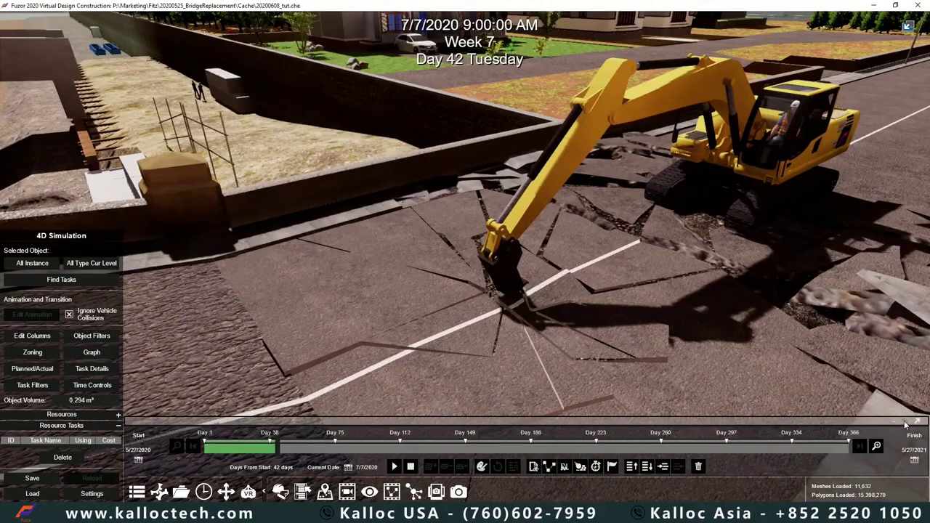
# Expand the 4D task list, select the excavator, and add New Build Sequence Task_125
pyautogui.click(909, 423)
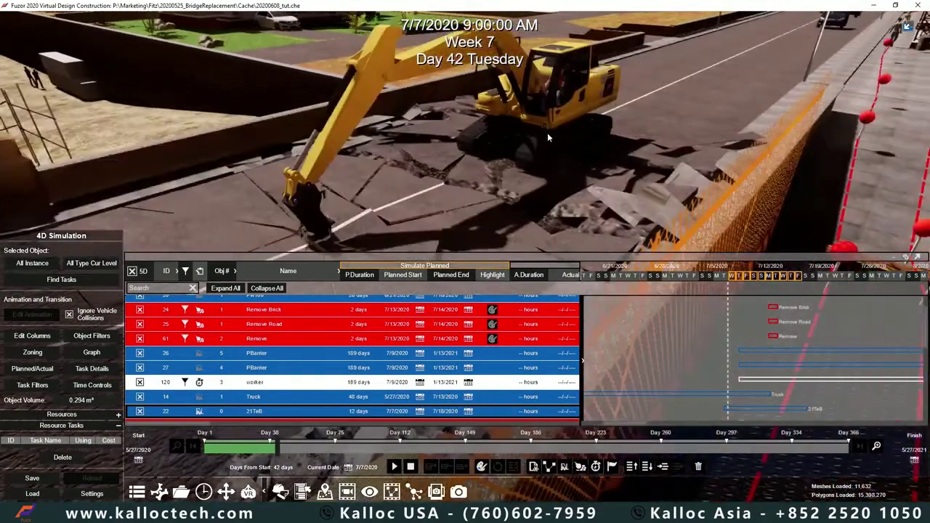
pyautogui.click(547, 132)
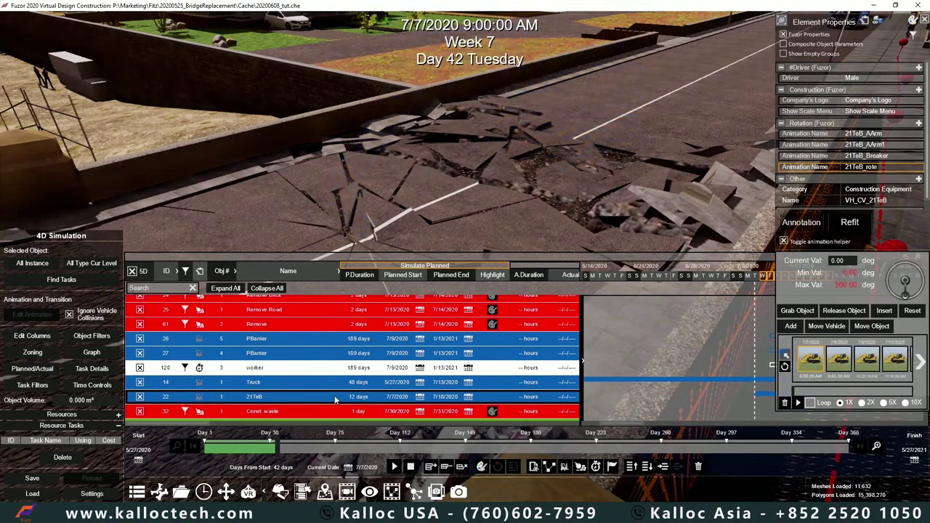
pyautogui.click(549, 467)
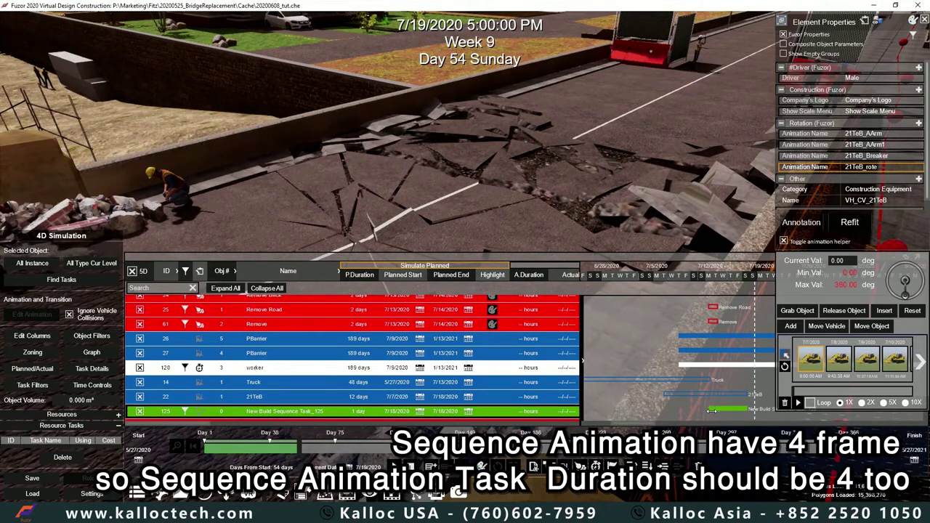
# Set the sequence task to run from 7/15/2020 to 7/18/2020
pyautogui.click(420, 410)
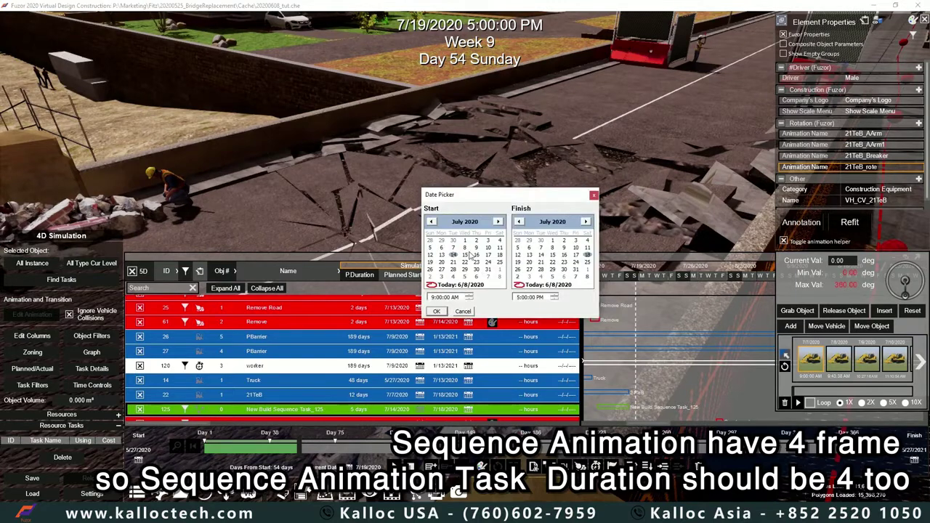
pyautogui.click(438, 311)
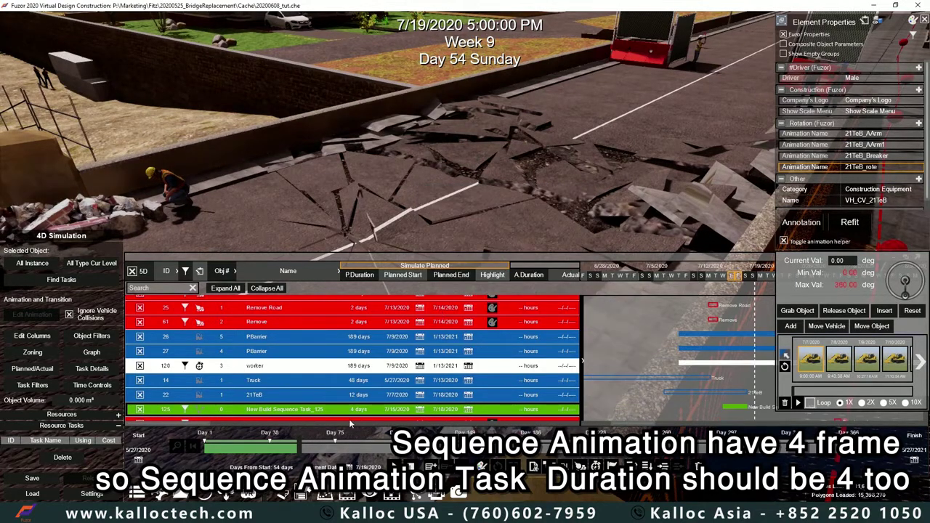
pyautogui.click(391, 499)
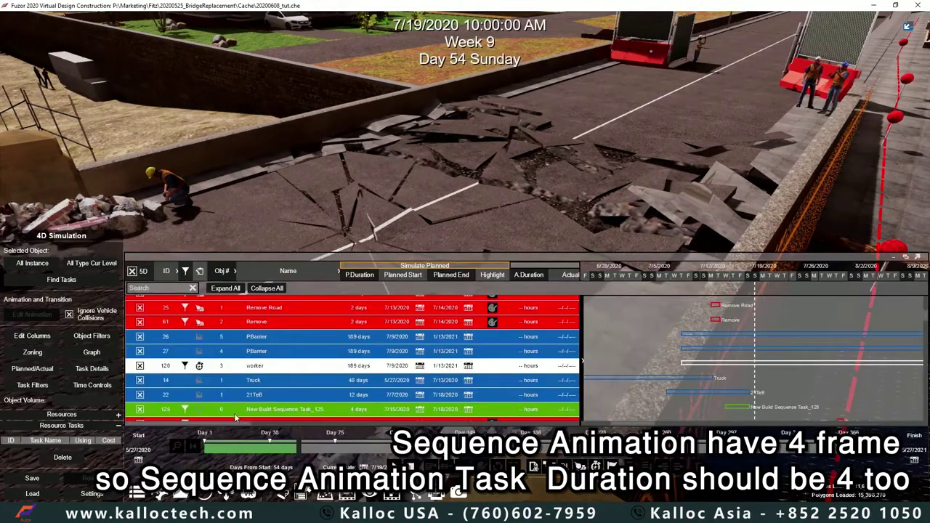
# Rename the task 'Shatter' and attach the Shatter Tut Video animation
pyautogui.doubleClick(277, 412)
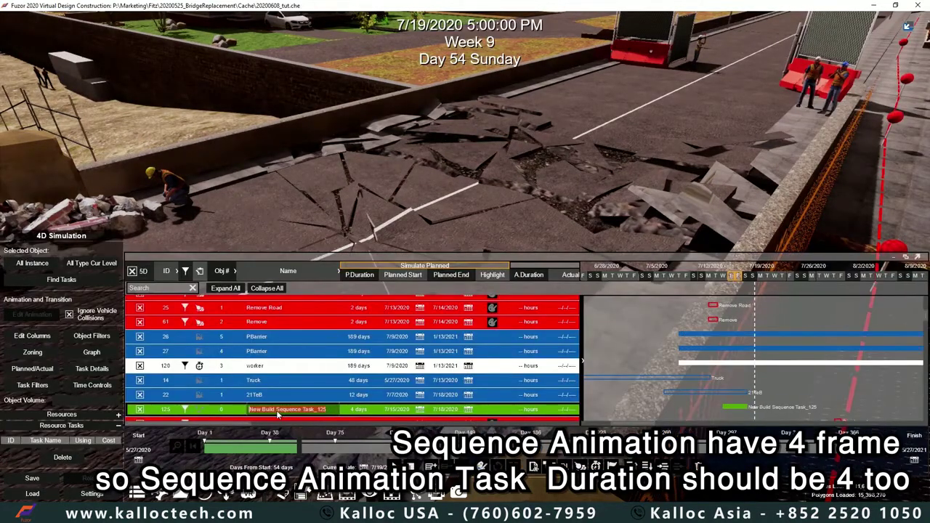
pyautogui.write('Se')
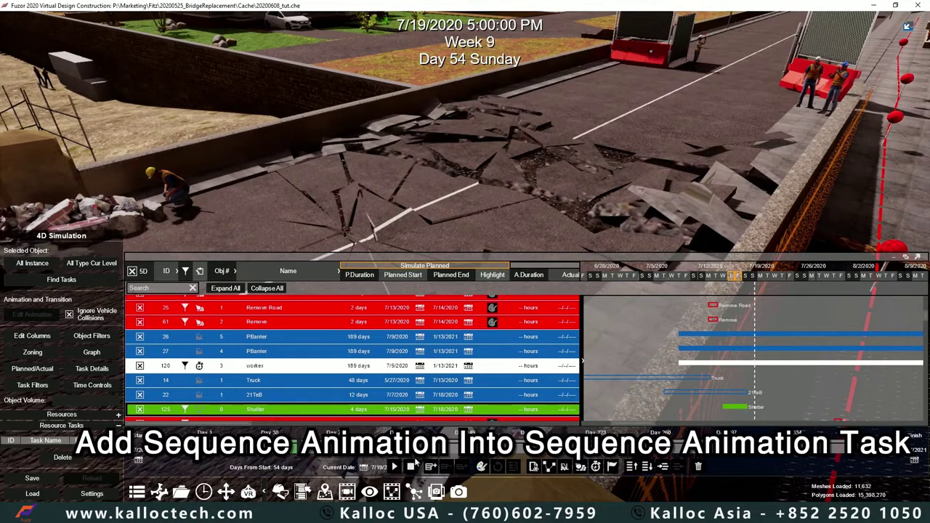
pyautogui.click(433, 469)
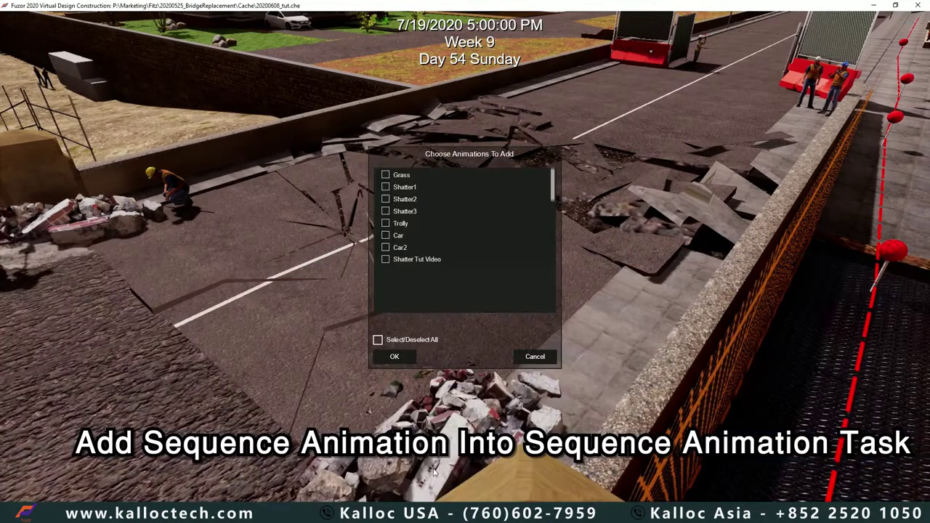
pyautogui.click(394, 357)
pyautogui.press('Escape')
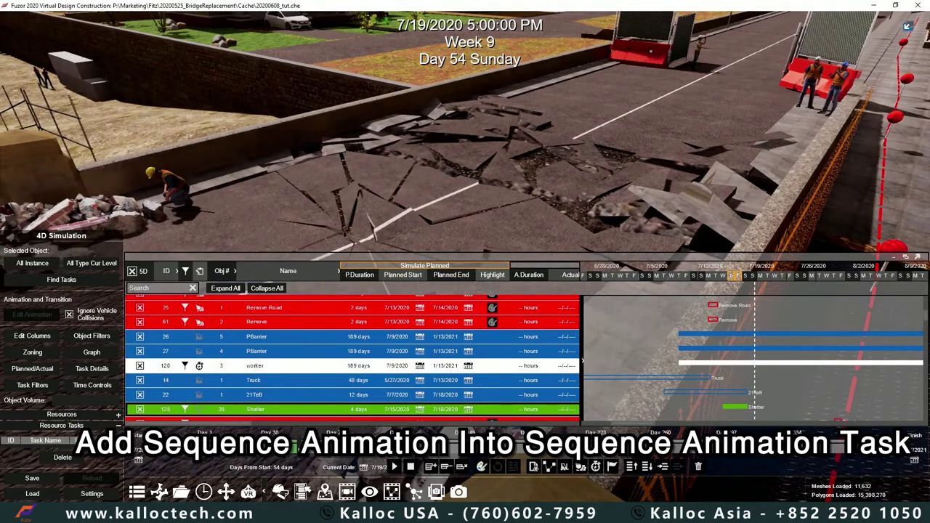
# Play the 4D simulation with the task grid collapsed to watch the road shatter
pyautogui.click(396, 467)
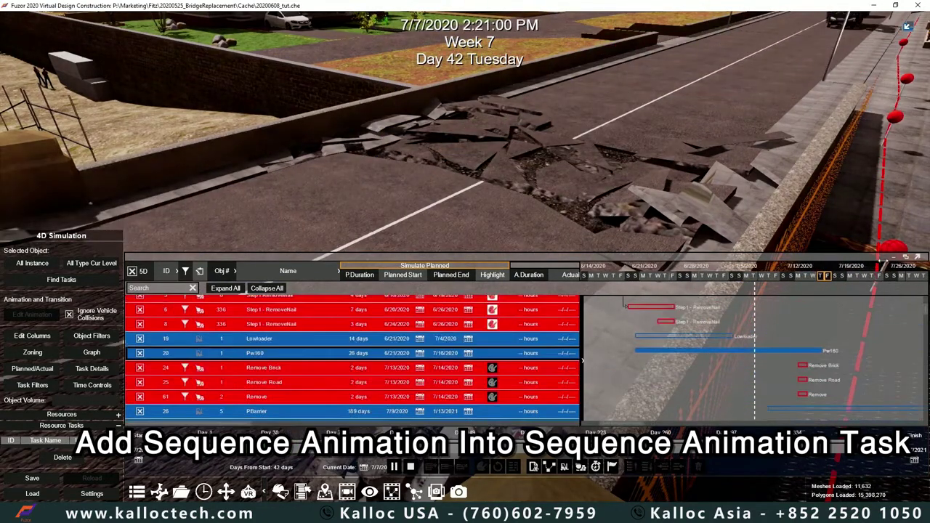
pyautogui.click(905, 258)
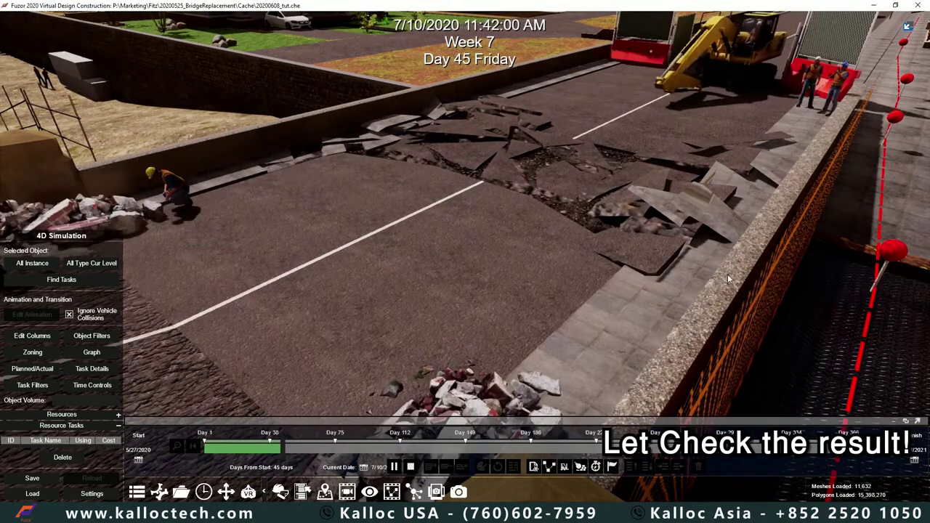